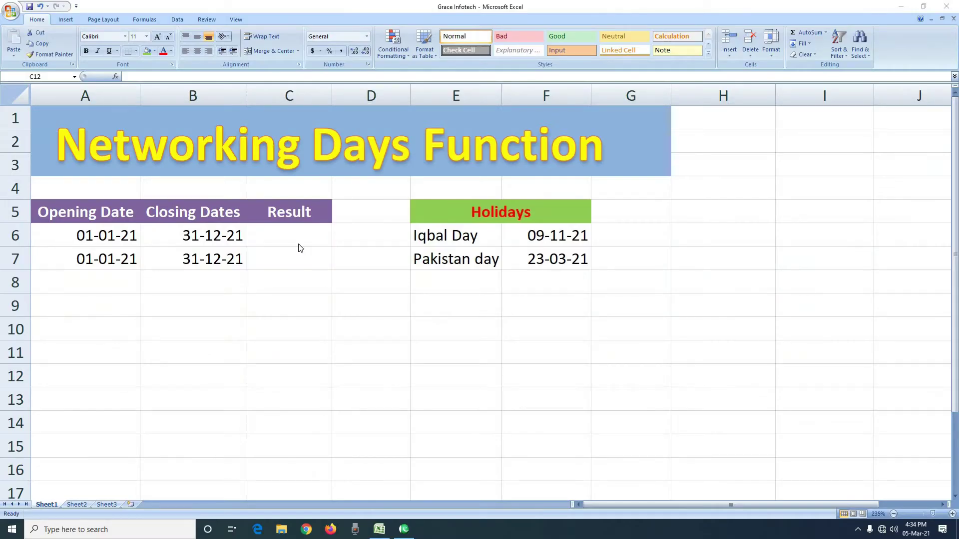
Calculate the workdays between the first row's opening and closing dates in C6 with =NETWORKDAYS(A6,B6).
{"action": "left_click", "coordinate": [290, 239]}
{"action": "left_click", "coordinate": [291, 237]}
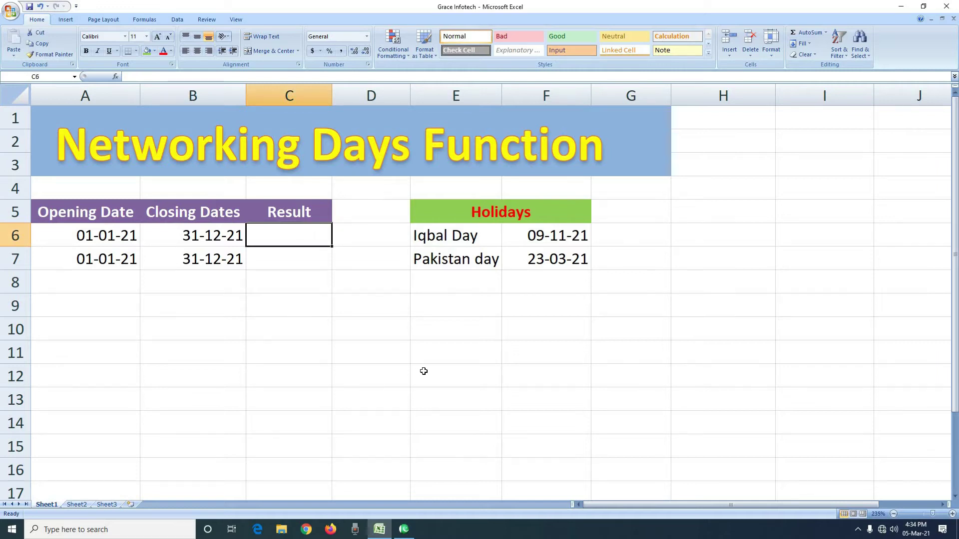
{"action": "type", "text": "="}
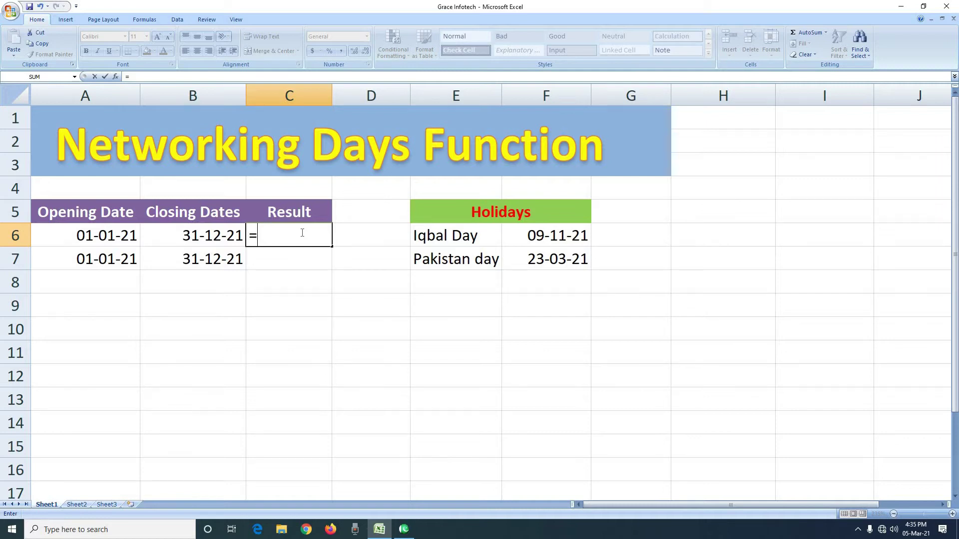
{"action": "type", "text": "nwe"}
{"action": "key", "text": "BackSpace"}
{"action": "key", "text": "BackSpace"}
{"action": "type", "text": "et"}
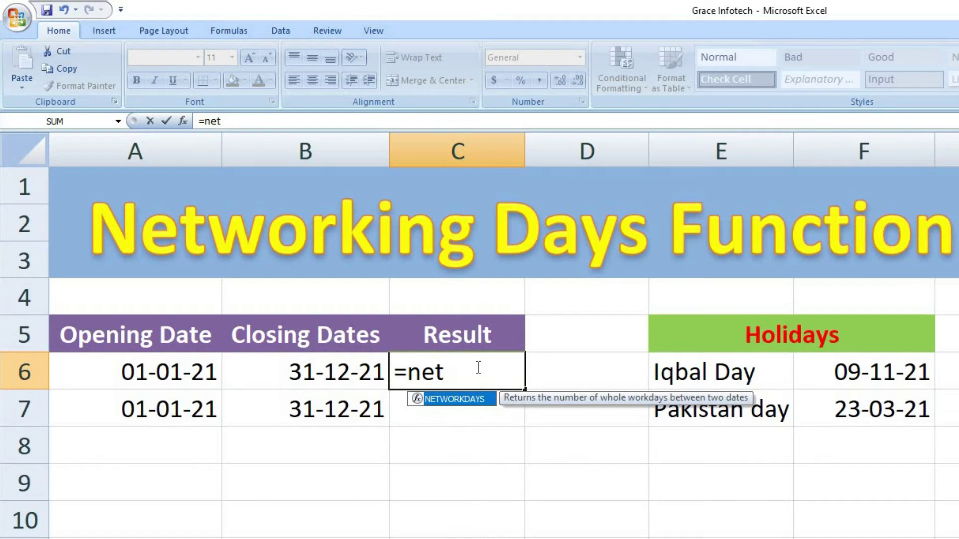
{"action": "double_click", "coordinate": [460, 409]}
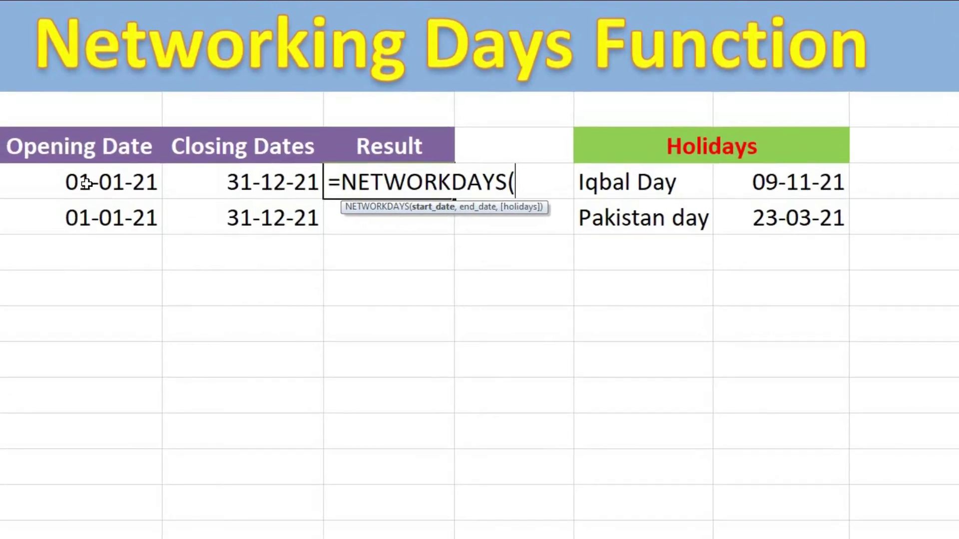
{"action": "left_click", "coordinate": [85, 176]}
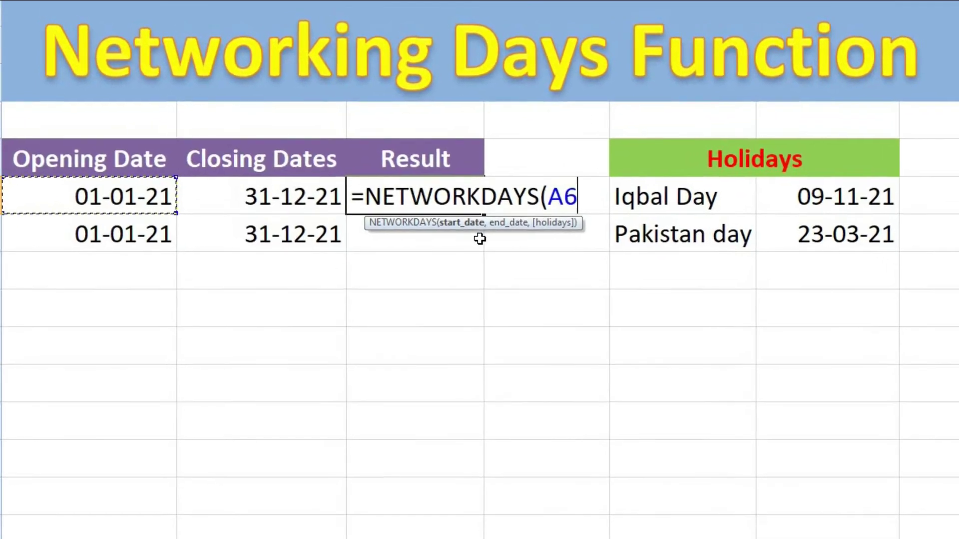
{"action": "type", "text": ","}
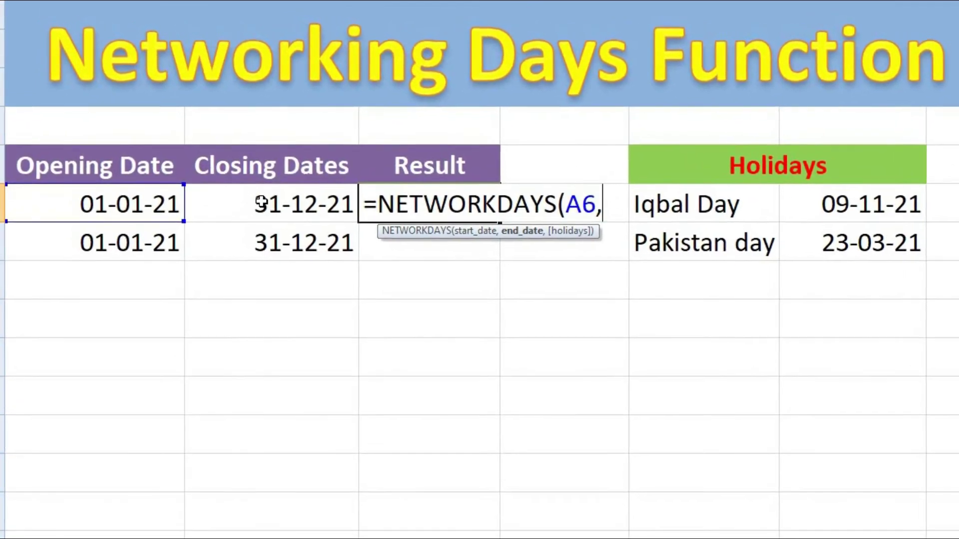
{"action": "left_click", "coordinate": [270, 214]}
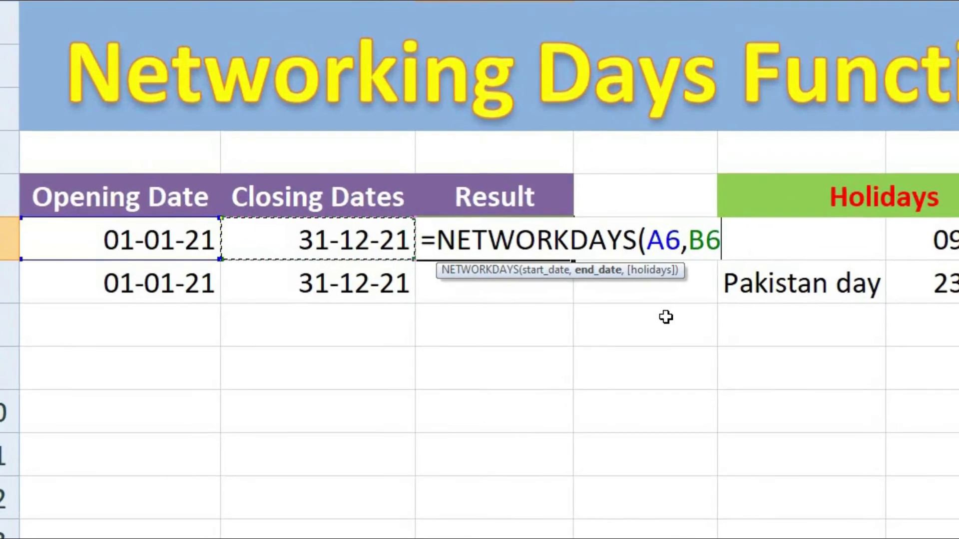
{"action": "type", "text": ")"}
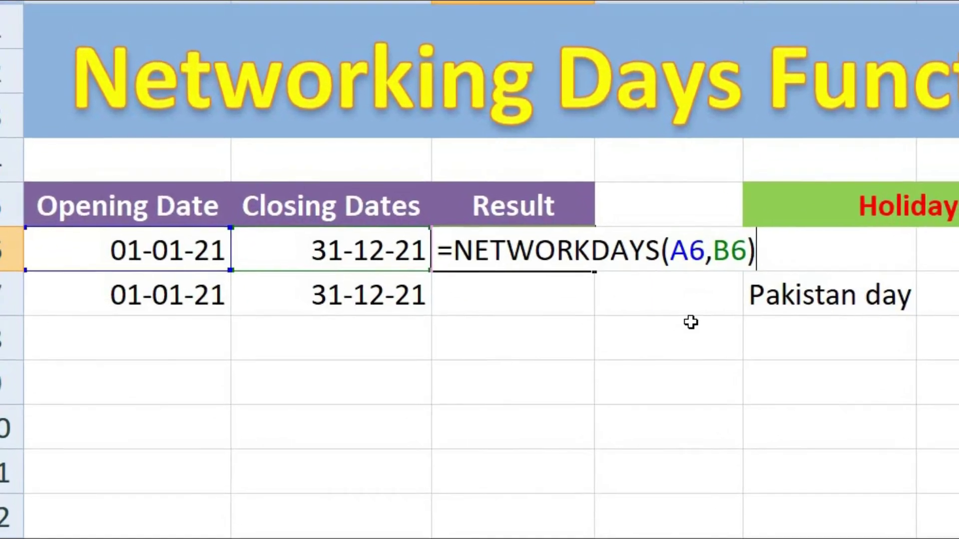
{"action": "key", "text": "Return"}
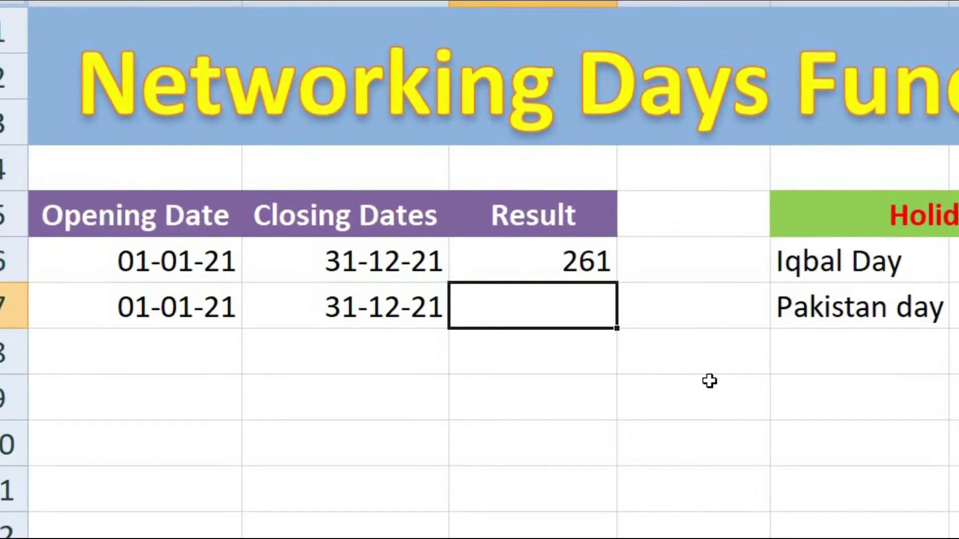
{"action": "left_click", "coordinate": [567, 265]}
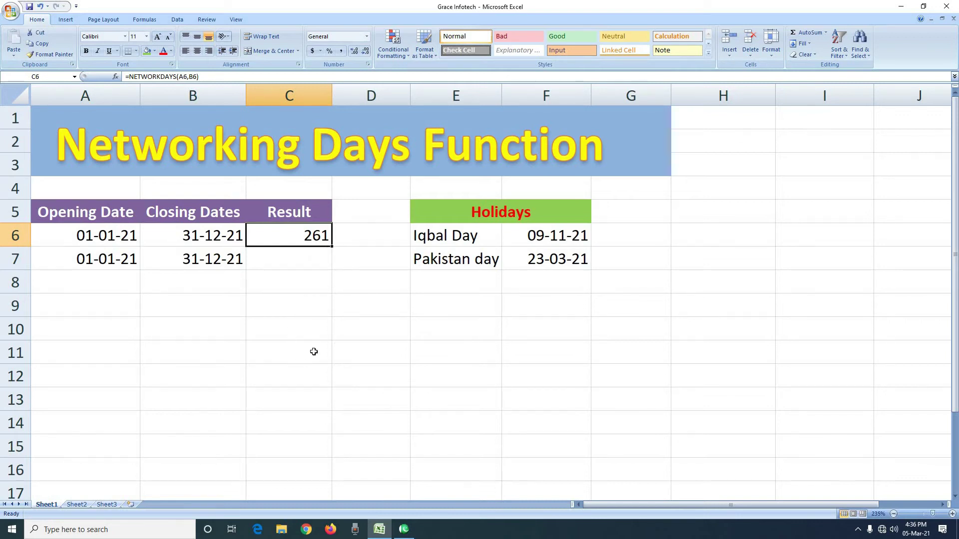
Begin a NETWORKDAYS formula in C7 with A7 as the start date and B7 as the end date.
{"action": "left_click", "coordinate": [304, 261]}
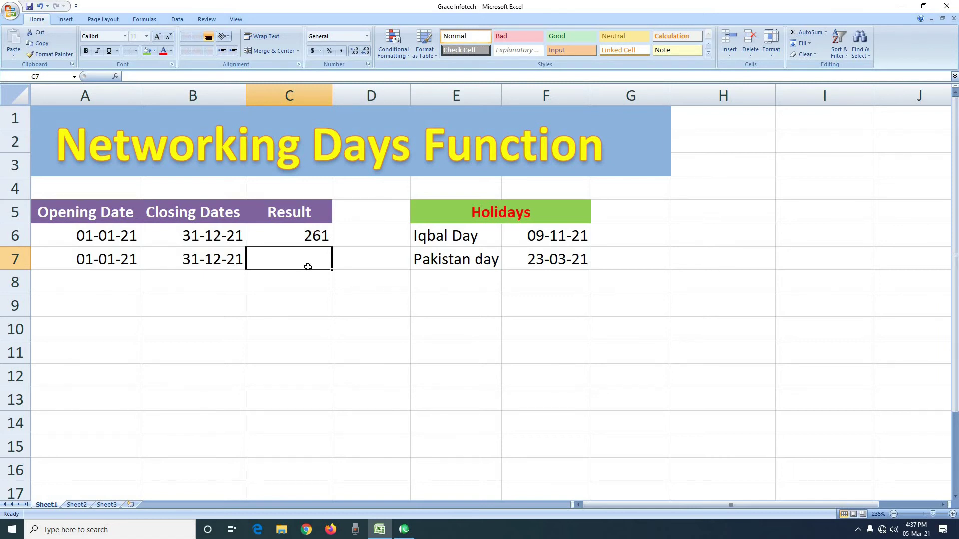
{"action": "type", "text": "="}
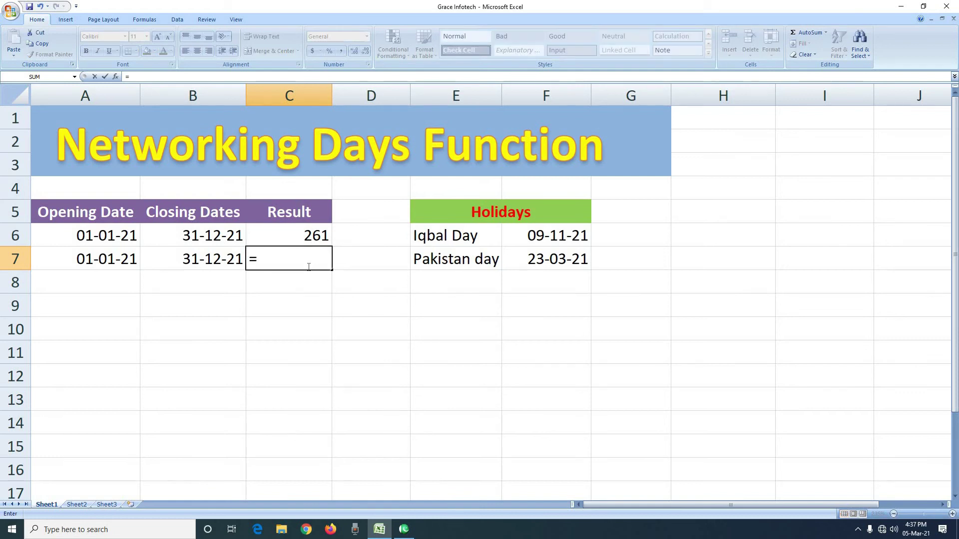
{"action": "type", "text": "nwt"}
{"action": "key", "text": "BackSpace"}
{"action": "key", "text": "BackSpace"}
{"action": "type", "text": "er"}
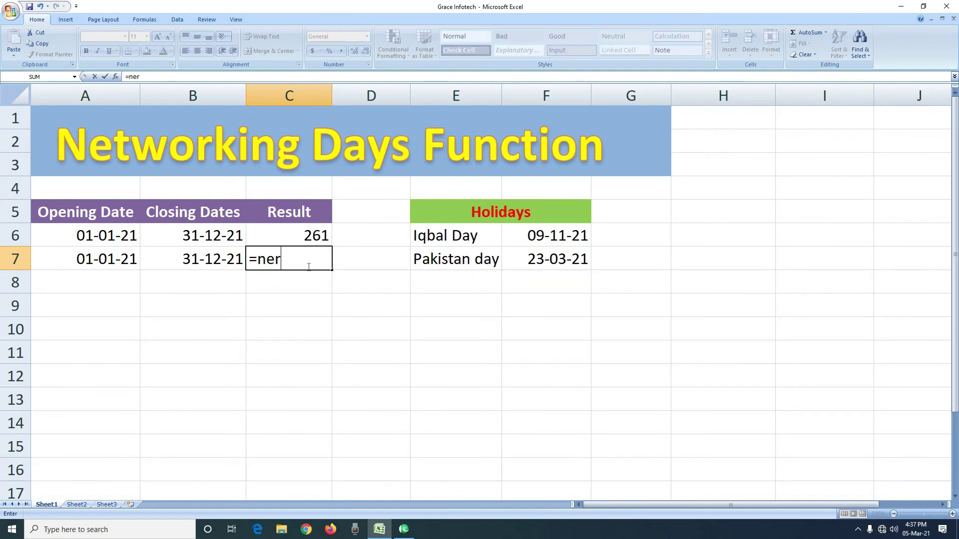
{"action": "key", "text": "BackSpace"}
{"action": "type", "text": "t"}
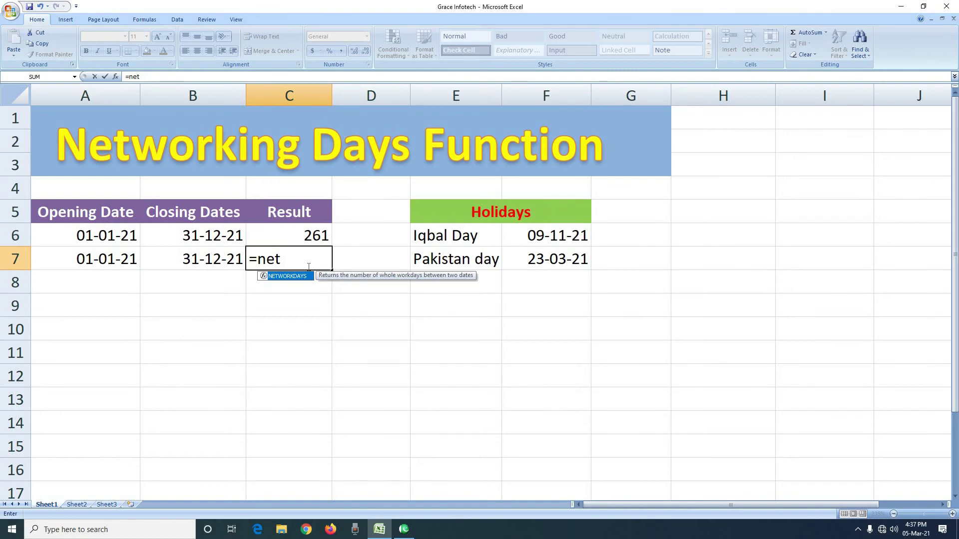
{"action": "key", "text": "Tab"}
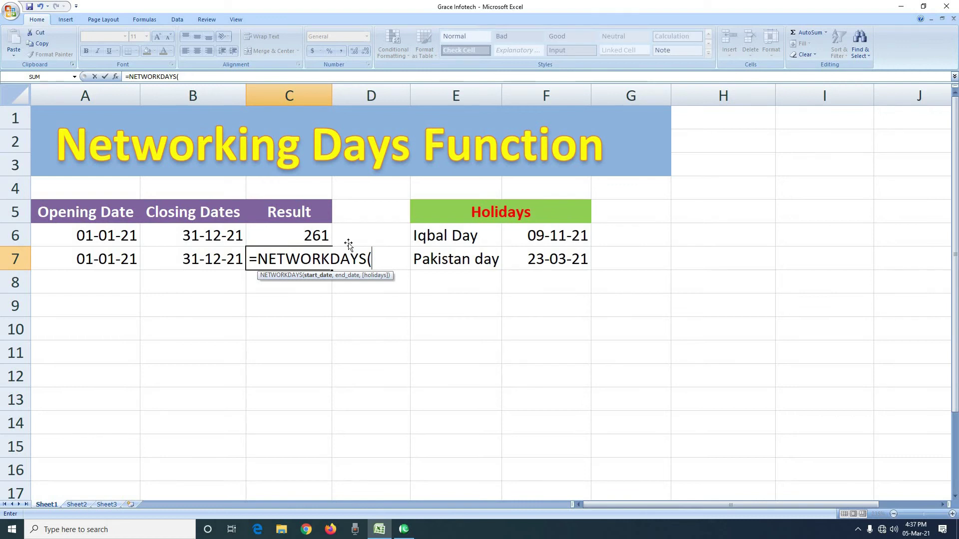
{"action": "left_click", "coordinate": [95, 259]}
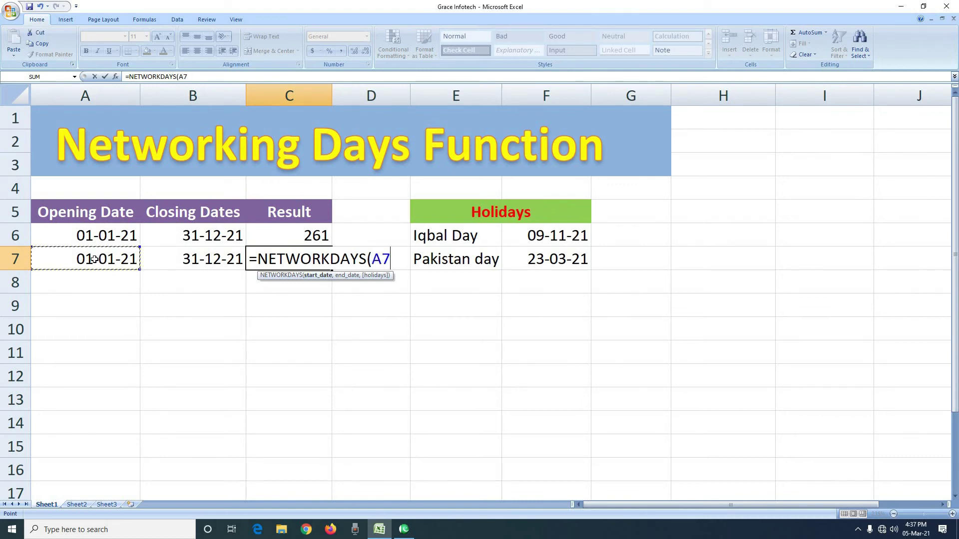
{"action": "type", "text": ","}
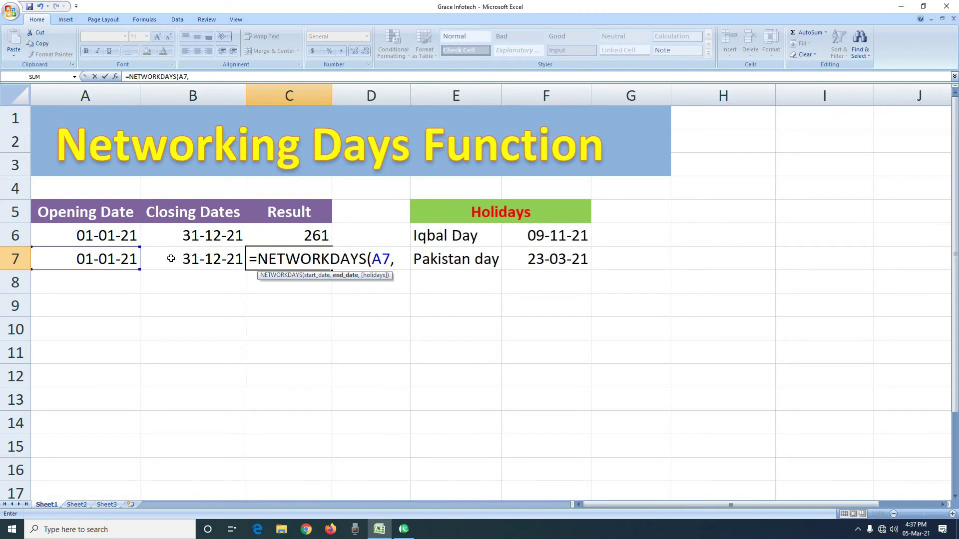
{"action": "left_click", "coordinate": [171, 259]}
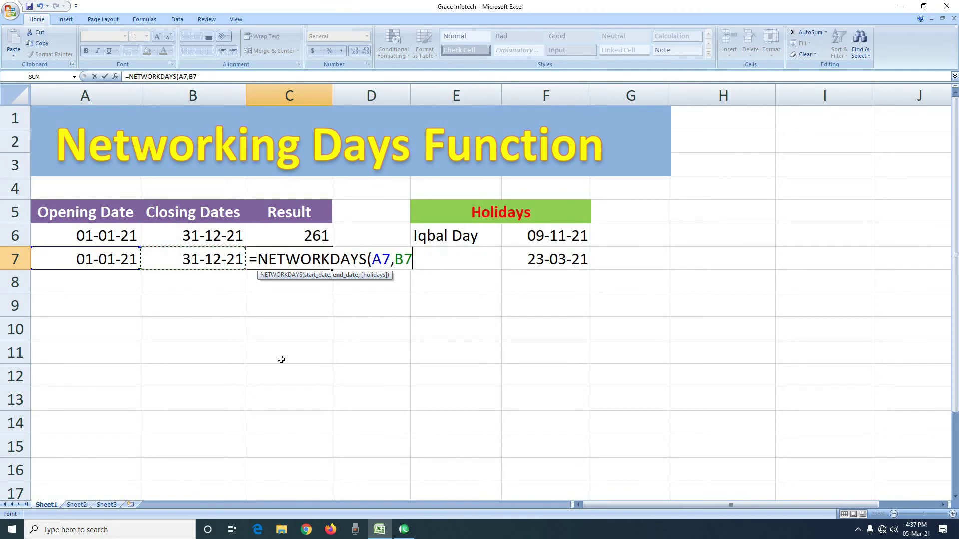
Add the holiday dates F6:F7 as the holidays argument and complete the formula as =NETWORKDAYS(A7,B7,F6:F7).
{"action": "type", "text": ","}
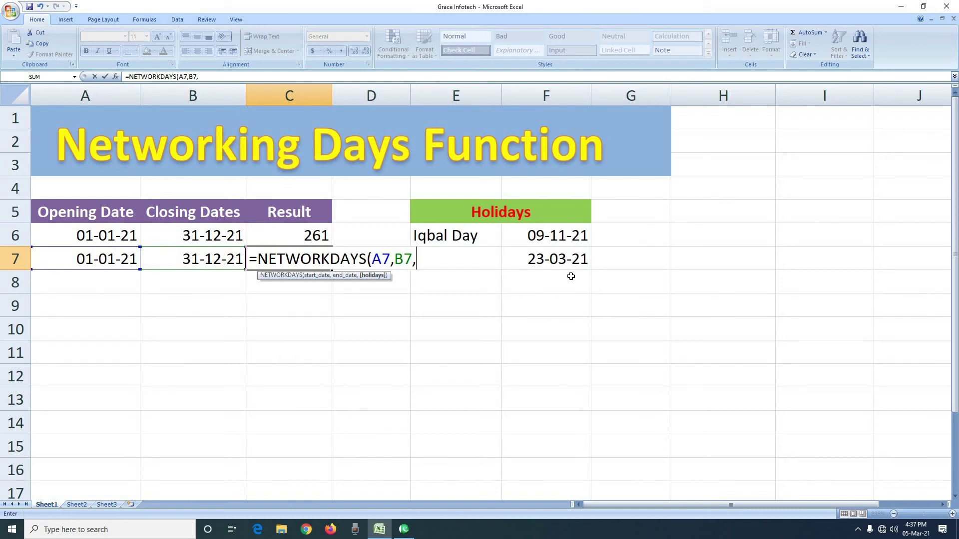
{"action": "left_click", "coordinate": [566, 237]}
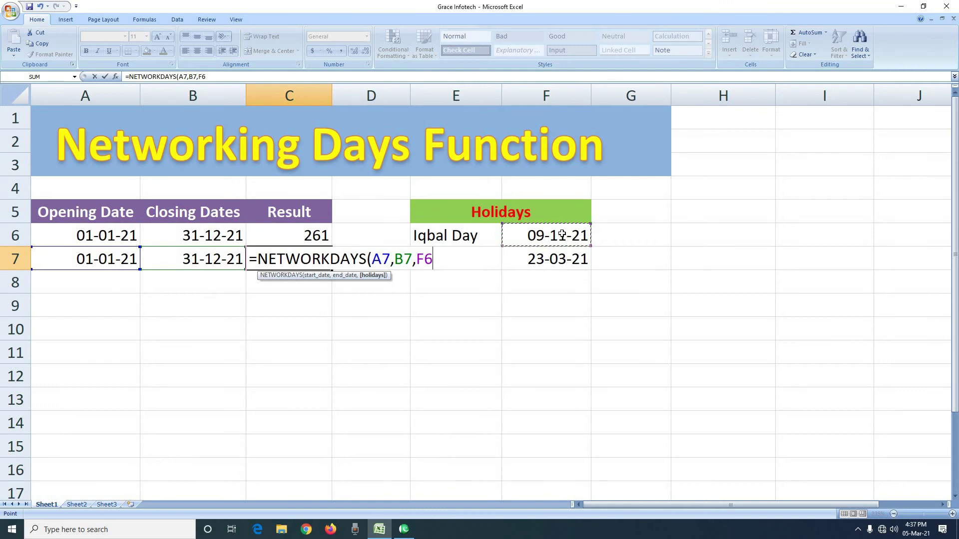
{"action": "left_click_drag", "start_coordinate": [563, 235], "coordinate": [564, 260]}
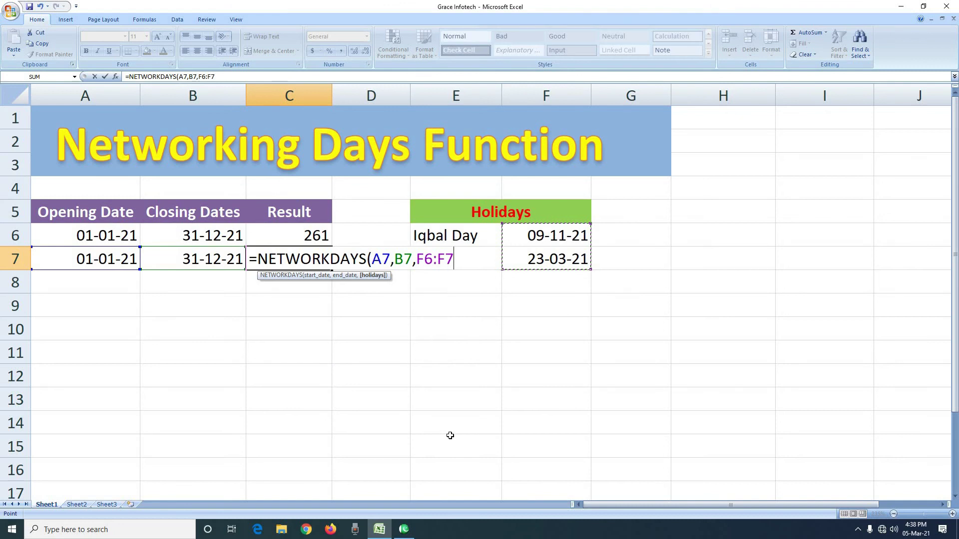
{"action": "type", "text": ")"}
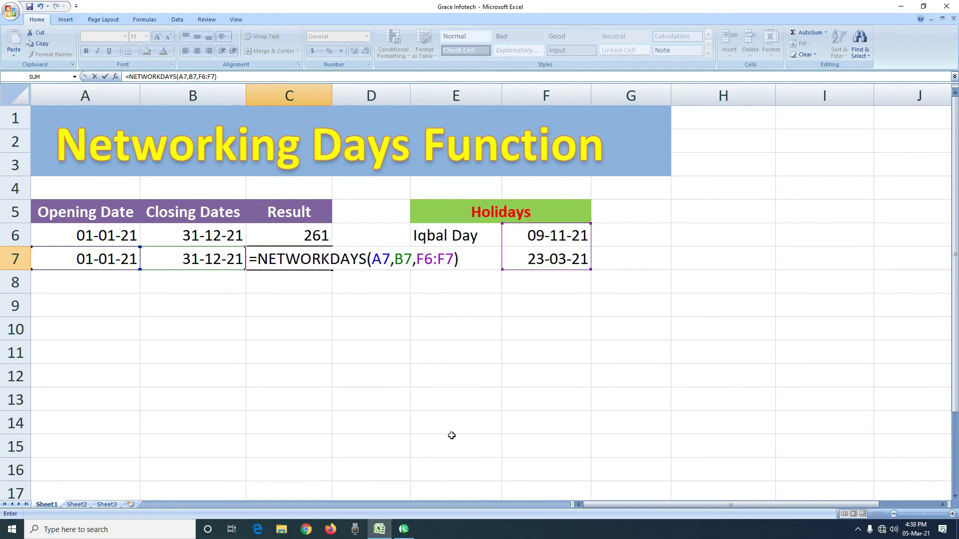
{"action": "key", "text": "Return"}
{"action": "left_click", "coordinate": [298, 264]}
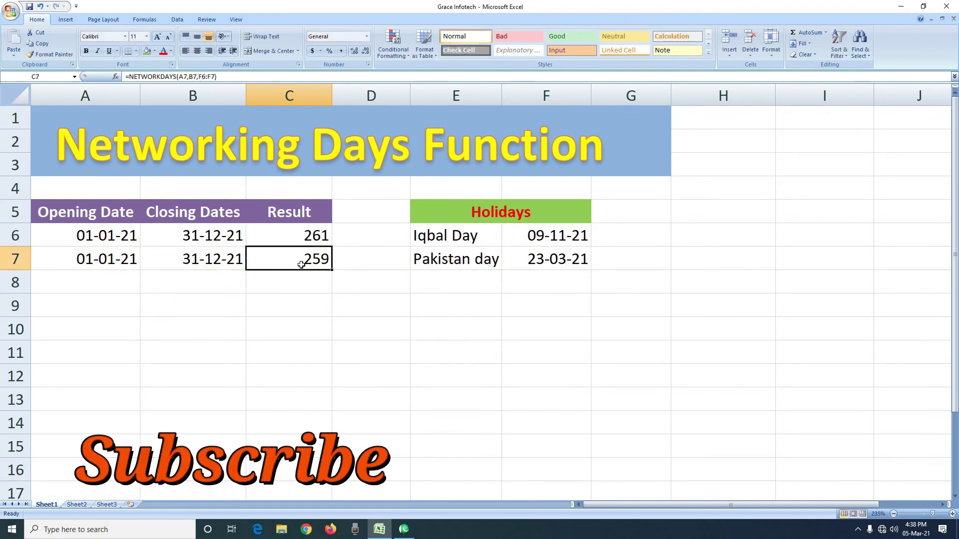